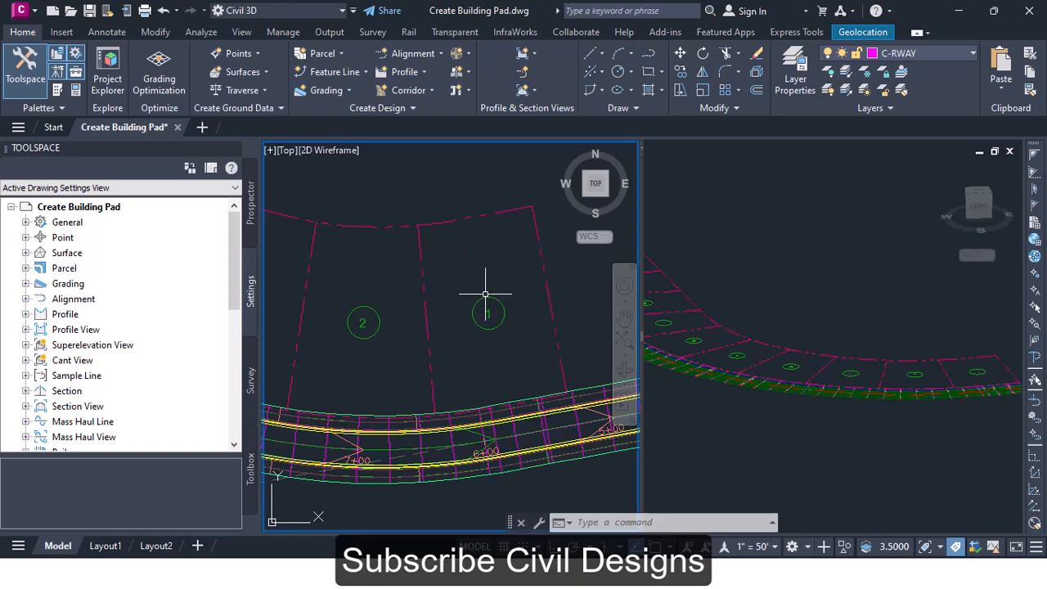
- Examine lot 1, its neighbouring lots and the adjoining road corridor in the plan view
scroll(483, 311, down, 1)
scroll(480, 310, up, 1)
scroll(482, 306, down, 1)
scroll(479, 294, up, 3)
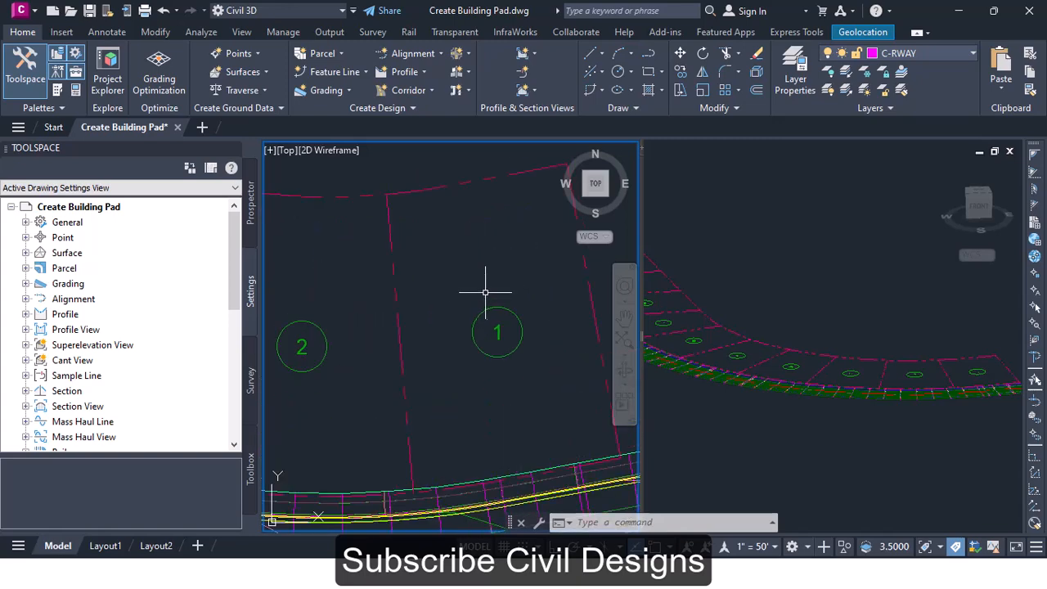
scroll(486, 292, down, 2)
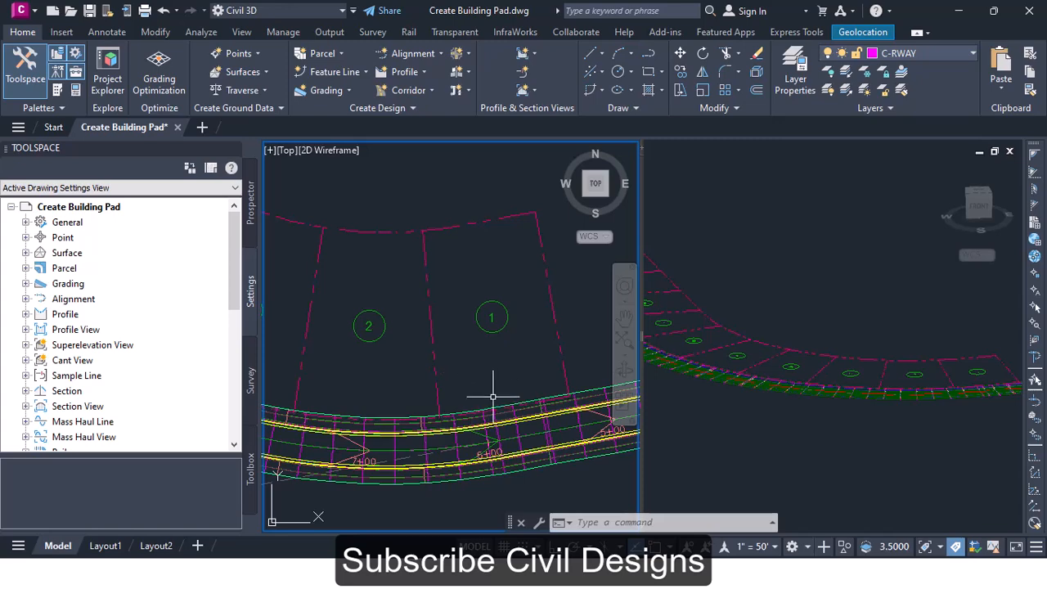
scroll(493, 397, down, 3)
scroll(494, 397, up, 3)
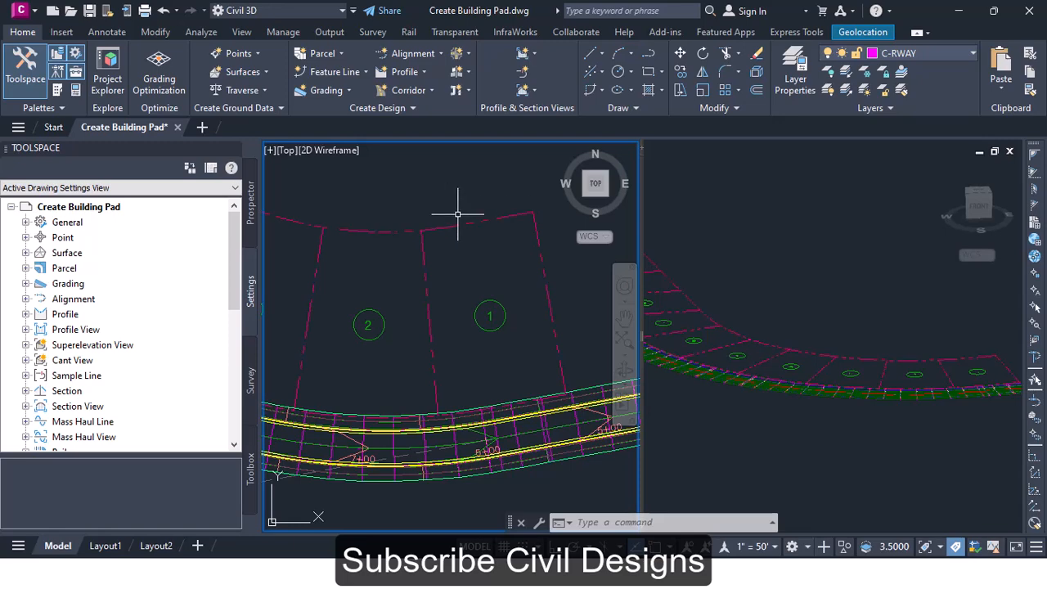
scroll(481, 244, down, 2)
scroll(483, 269, up, 1)
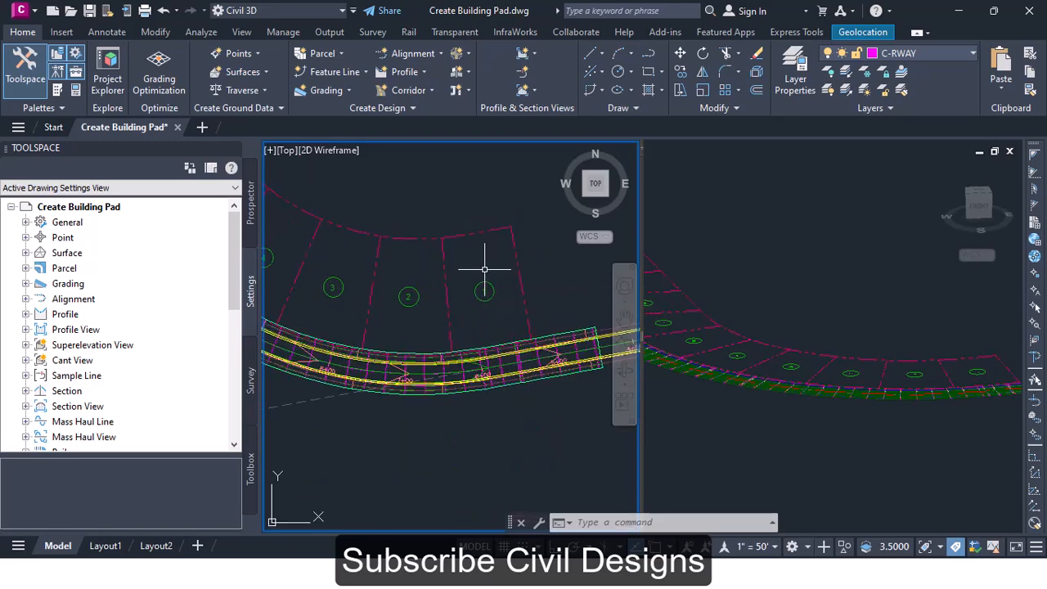
scroll(472, 266, down, 1)
scroll(472, 267, up, 1)
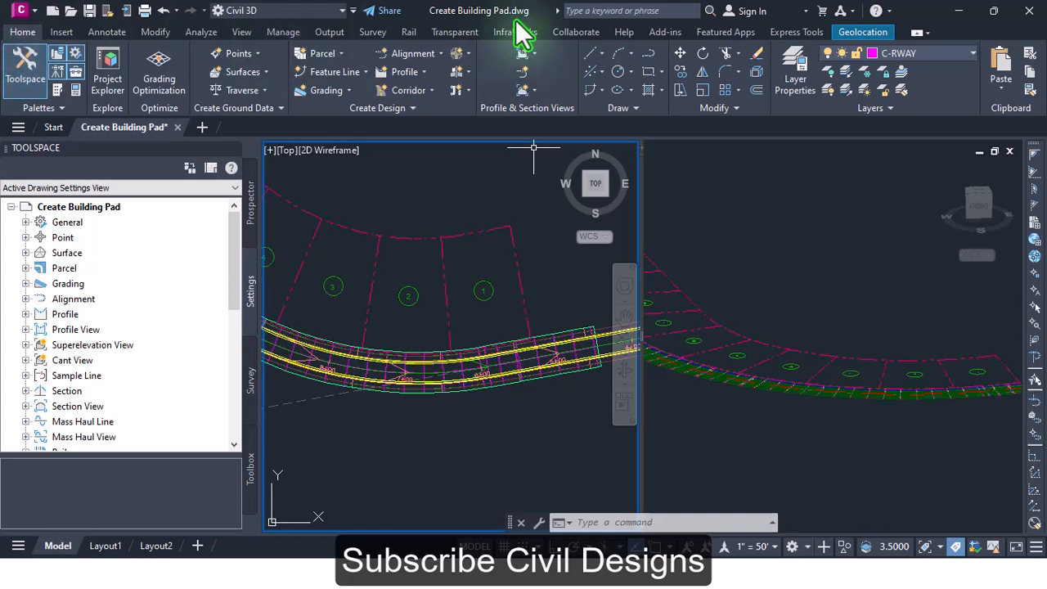
- Draw a building pad rectangle with a length of 60 and a width of 50 inside lot 1
click(662, 72)
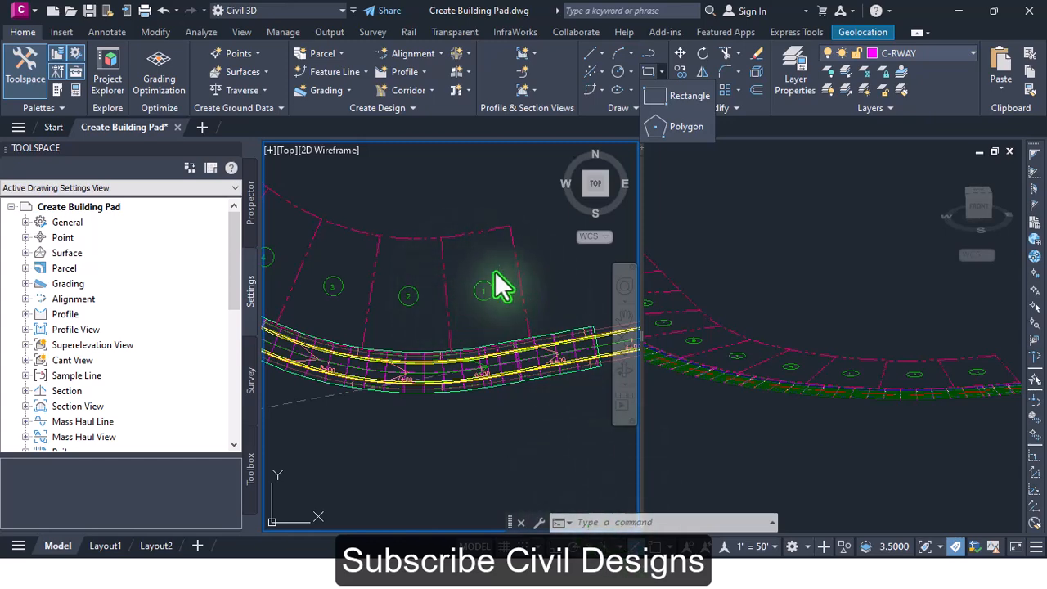
click(682, 103)
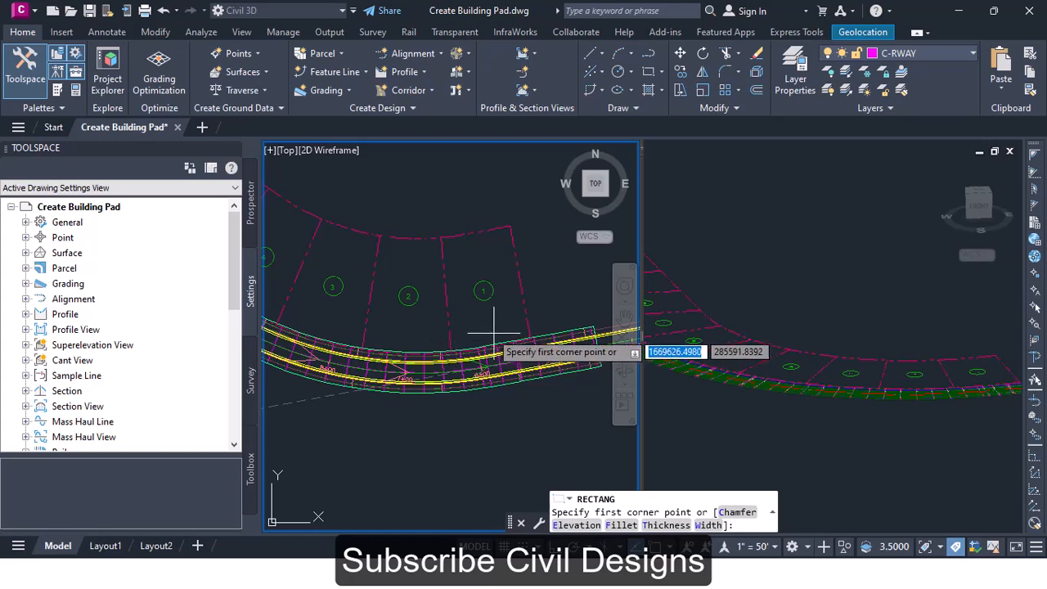
click(466, 325)
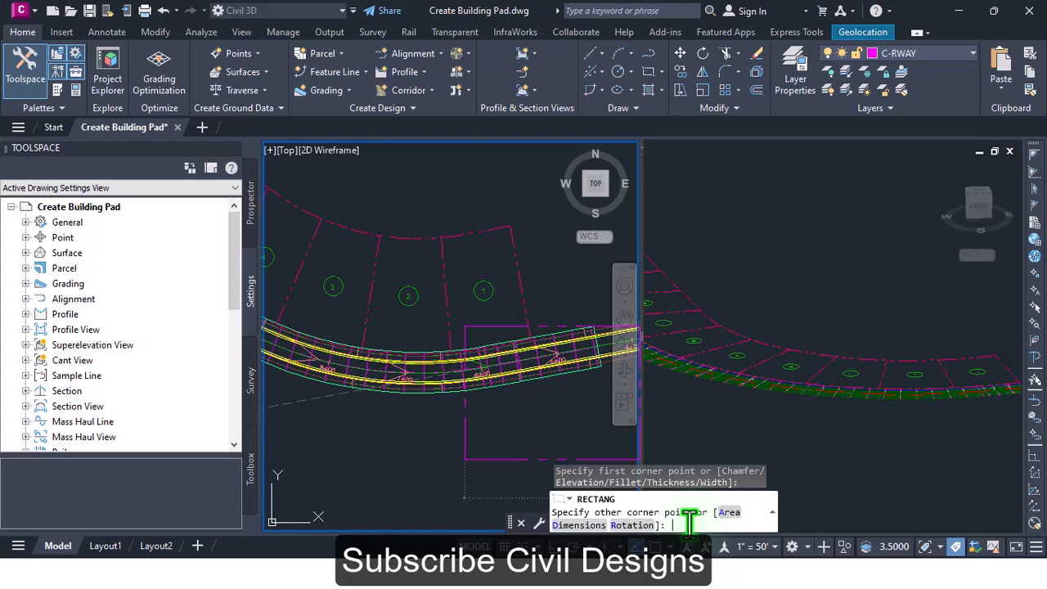
key(Return)
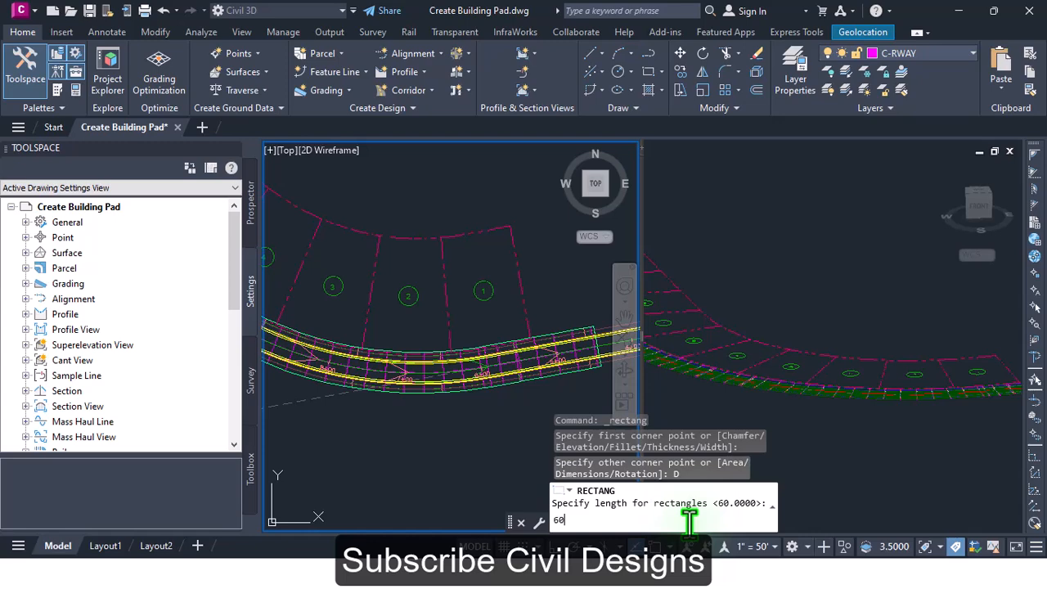
key(Return)
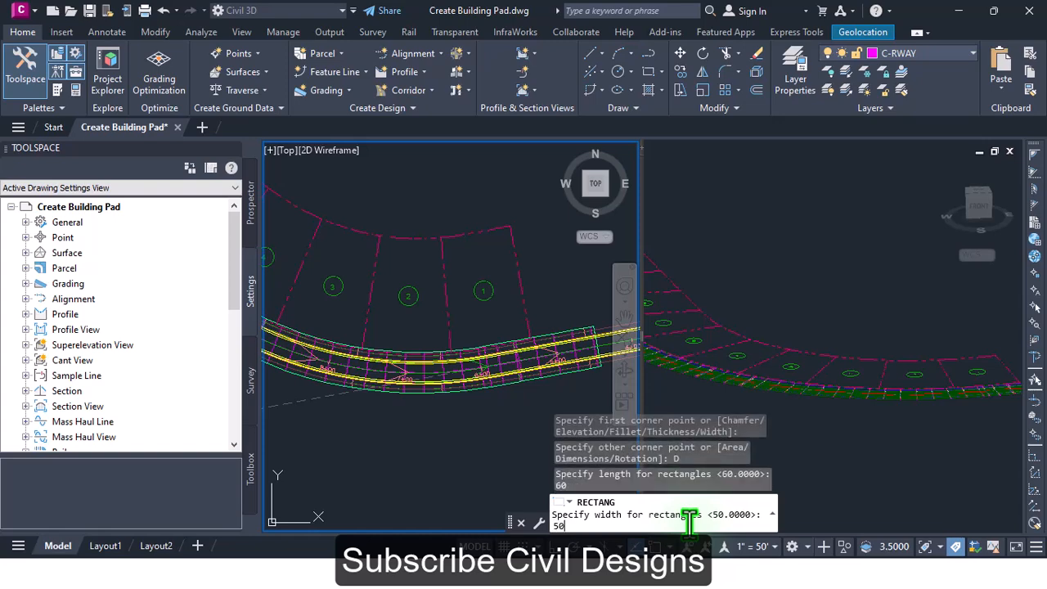
text(50)
key(Return)
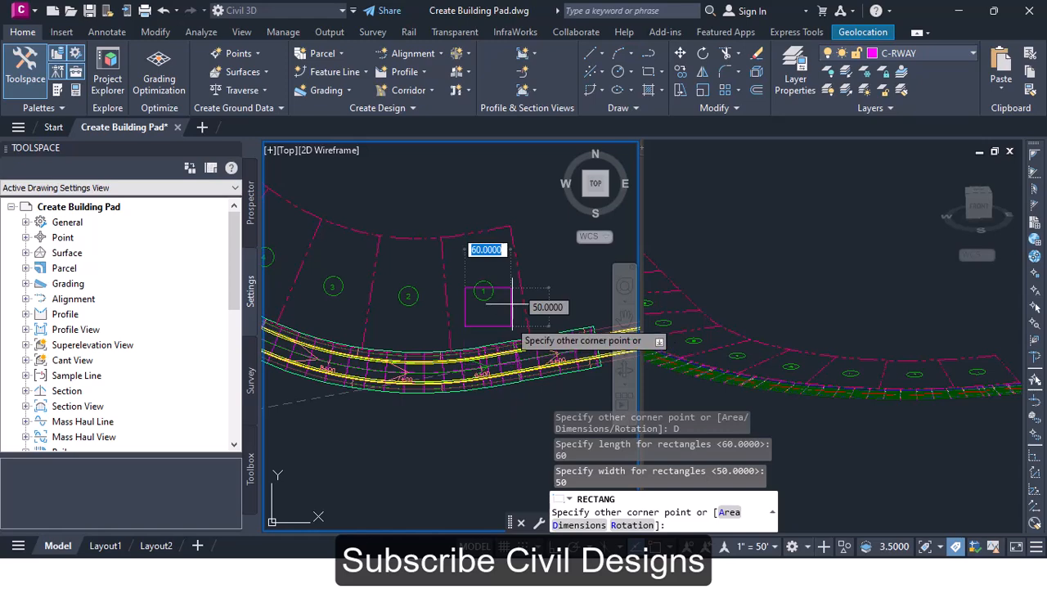
click(513, 307)
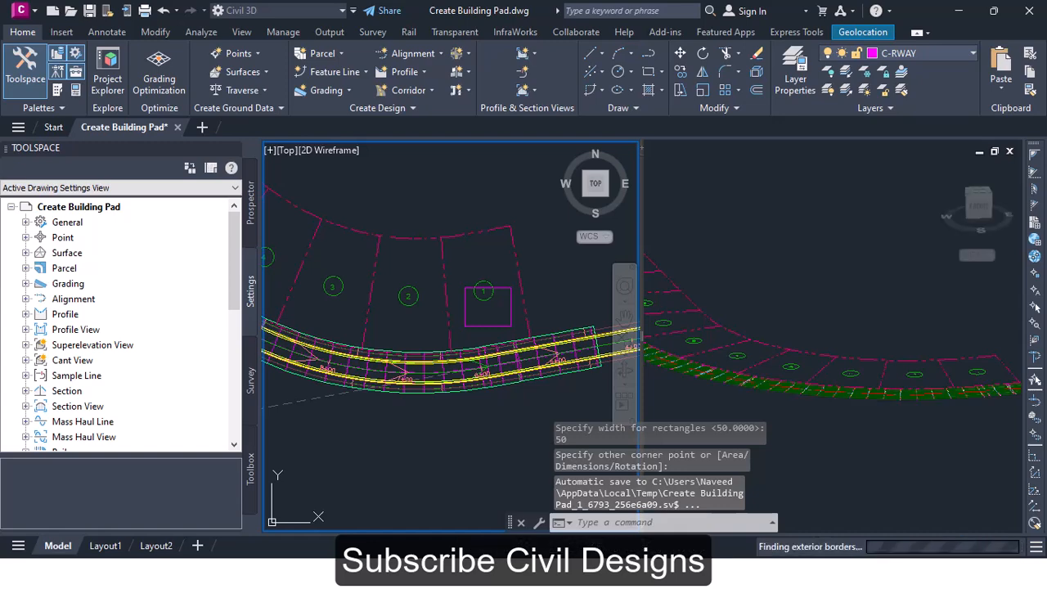
key(Escape)
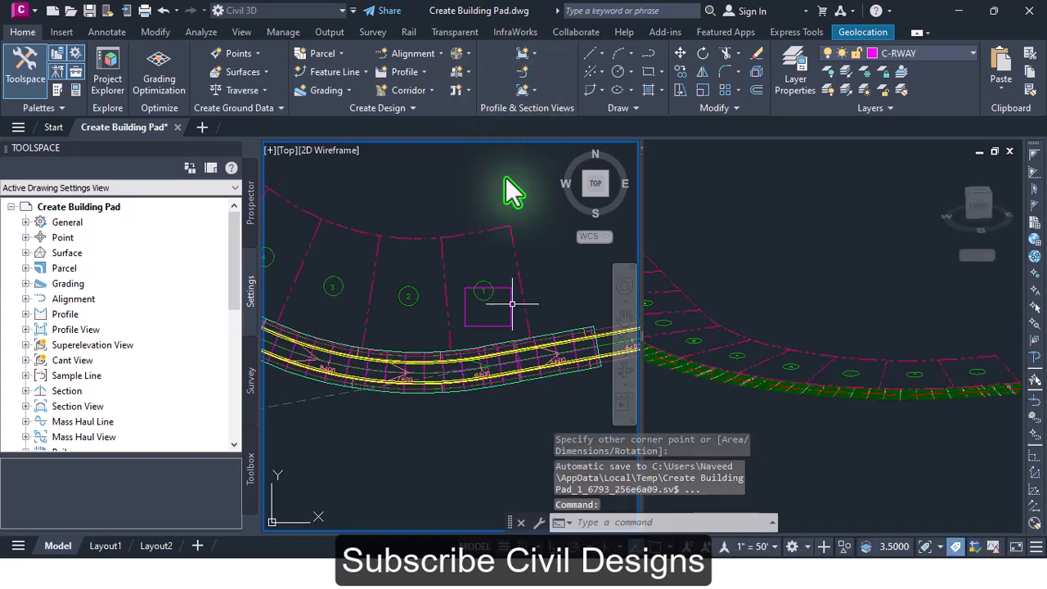
- Move the rectangle straight north, away from the road, so it surrounds the lot 1 number label
scroll(498, 292, up, 5)
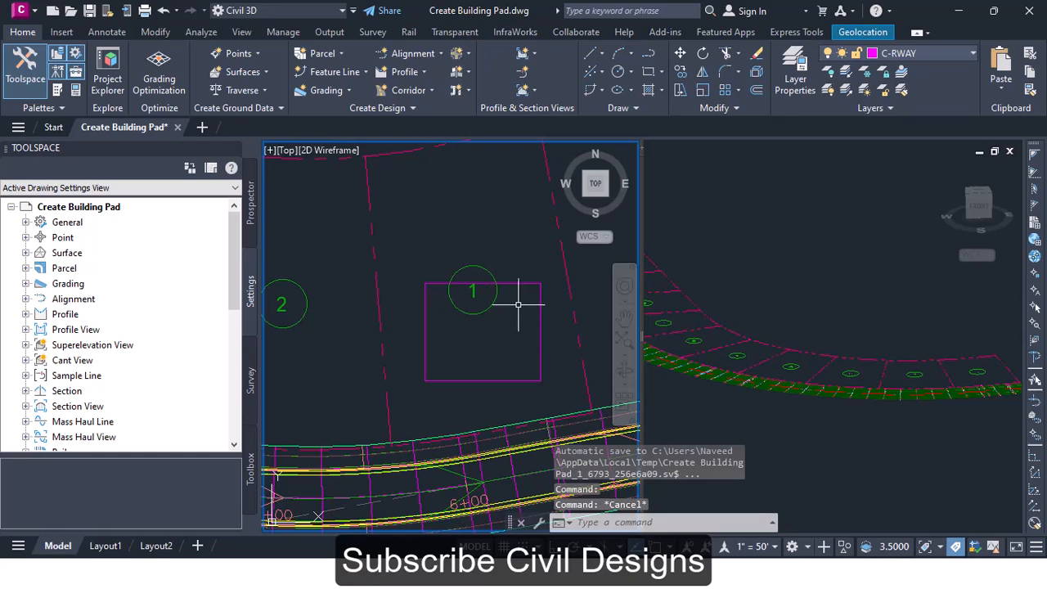
click(426, 296)
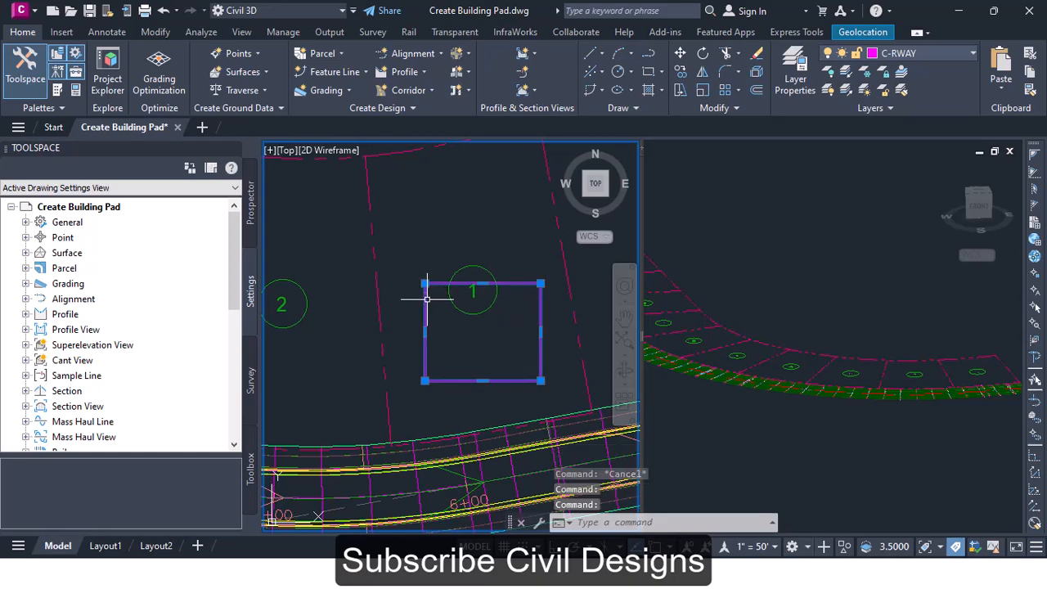
drag(424, 309, 426, 257)
key(Escape)
key(Escape)
key(Escape)
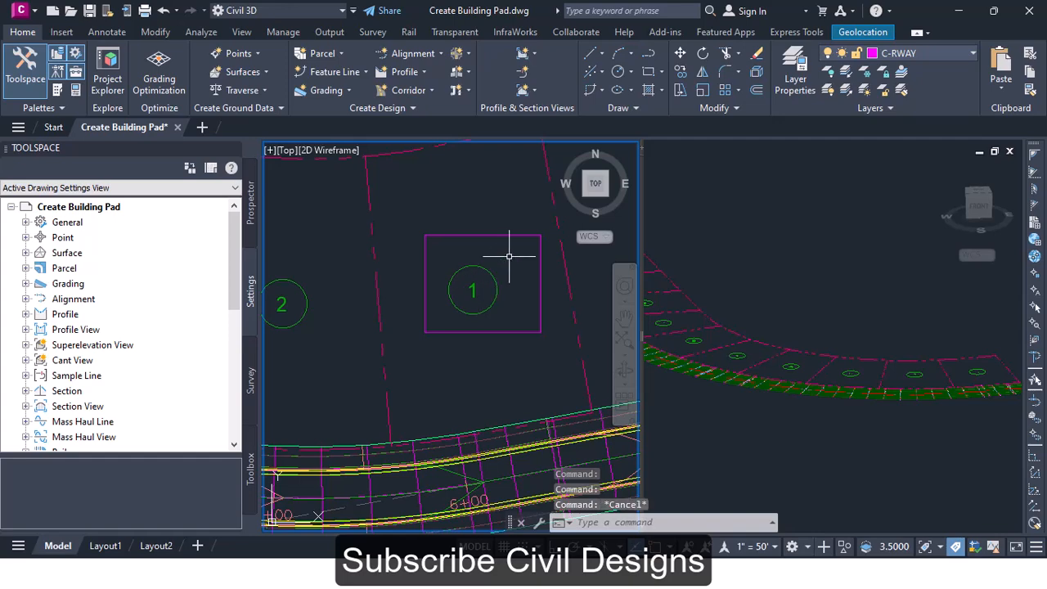
- Convert the lot 1 rectangle to a feature line in Site 1 on layer C-TOPO-FEAT, erasing the existing entity and with Assign elevations off
scroll(483, 292, down, 2)
scroll(486, 288, up, 2)
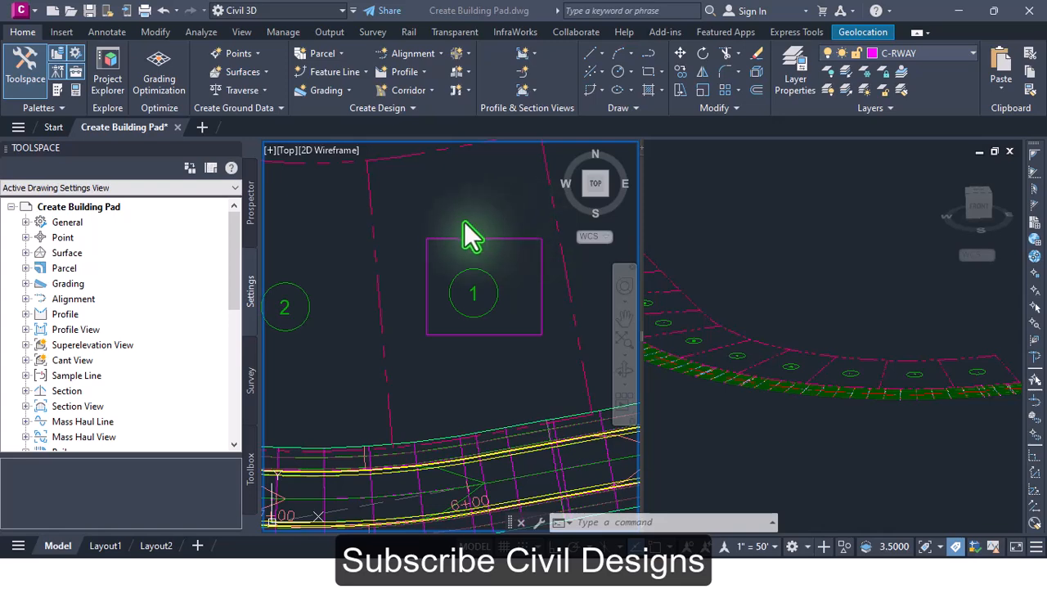
click(366, 78)
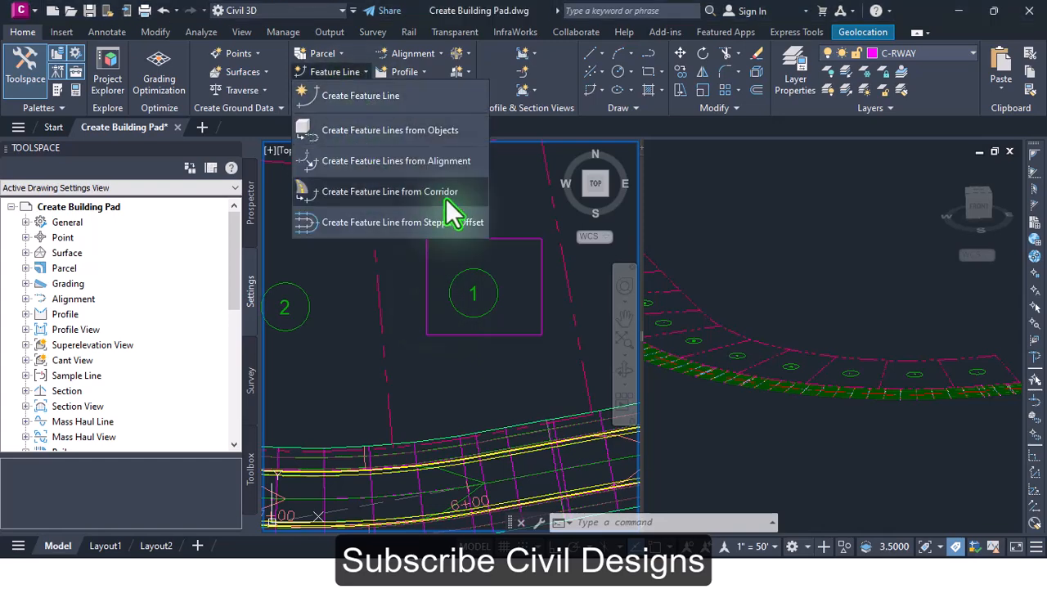
click(322, 132)
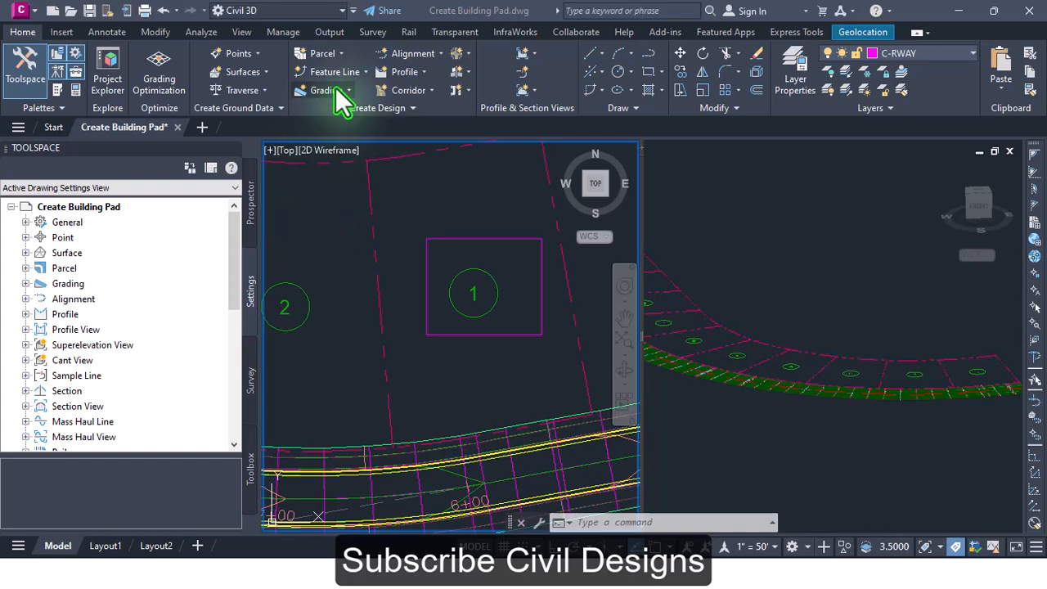
click(365, 72)
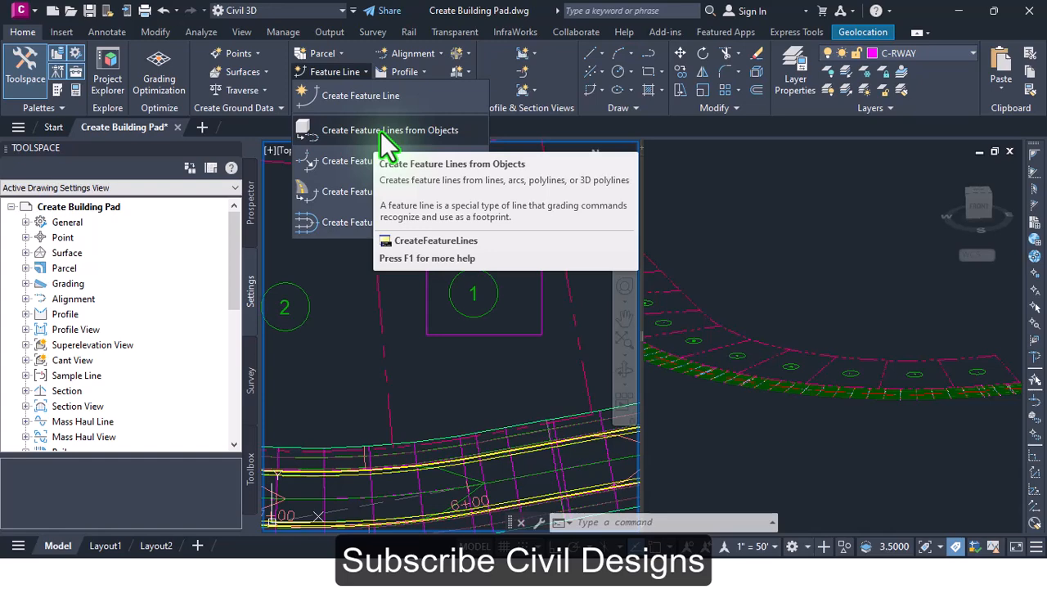
click(382, 135)
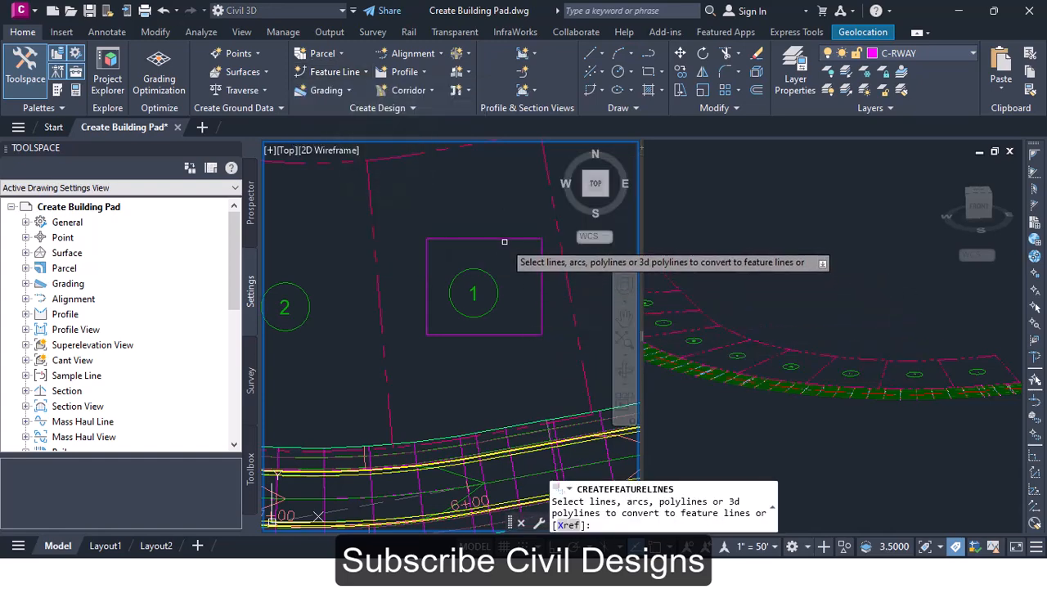
click(504, 238)
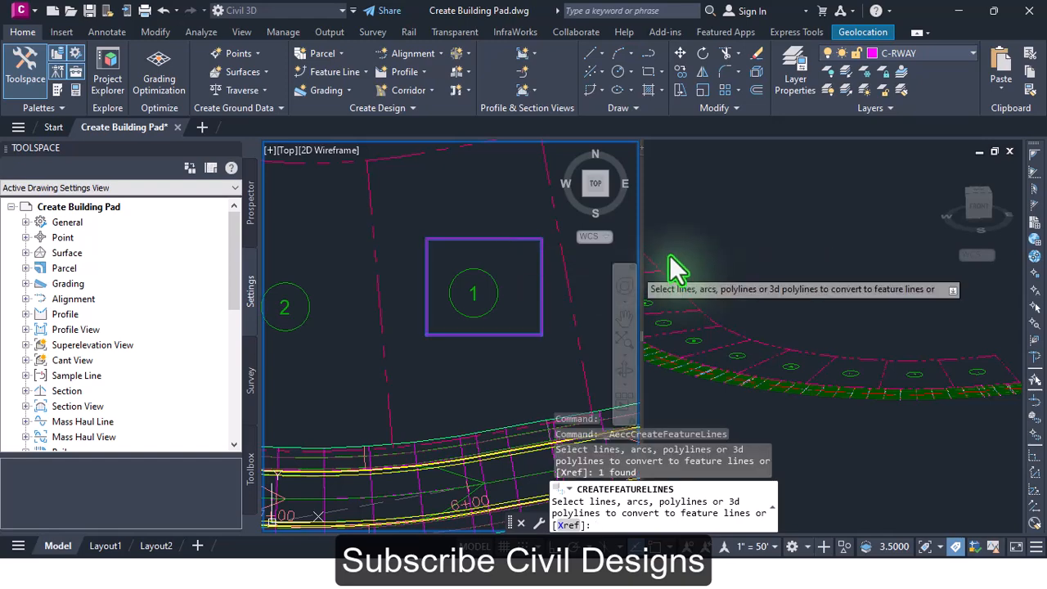
key(Return)
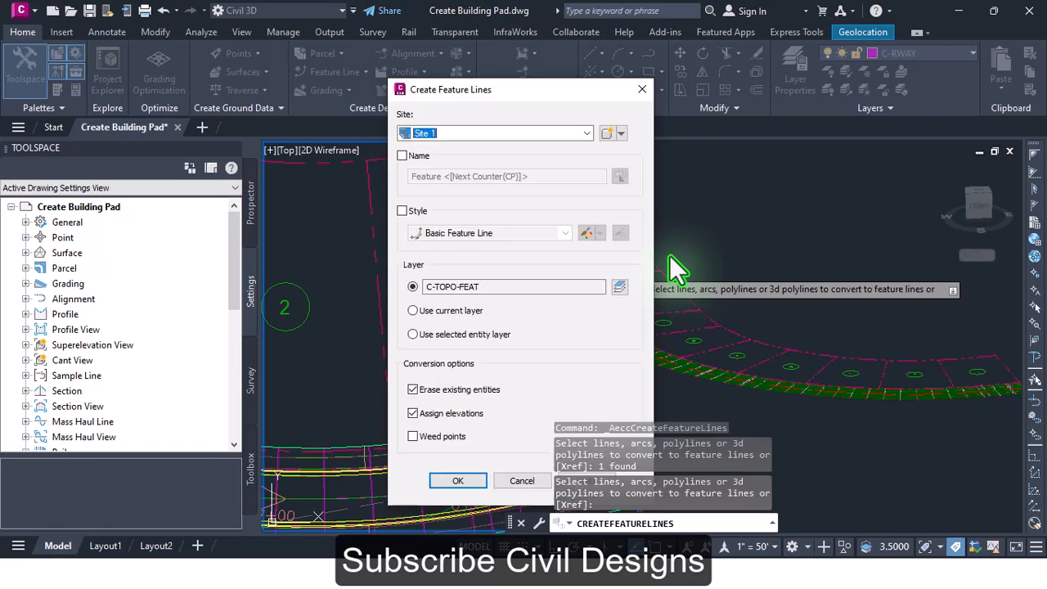
drag(531, 91, 718, 89)
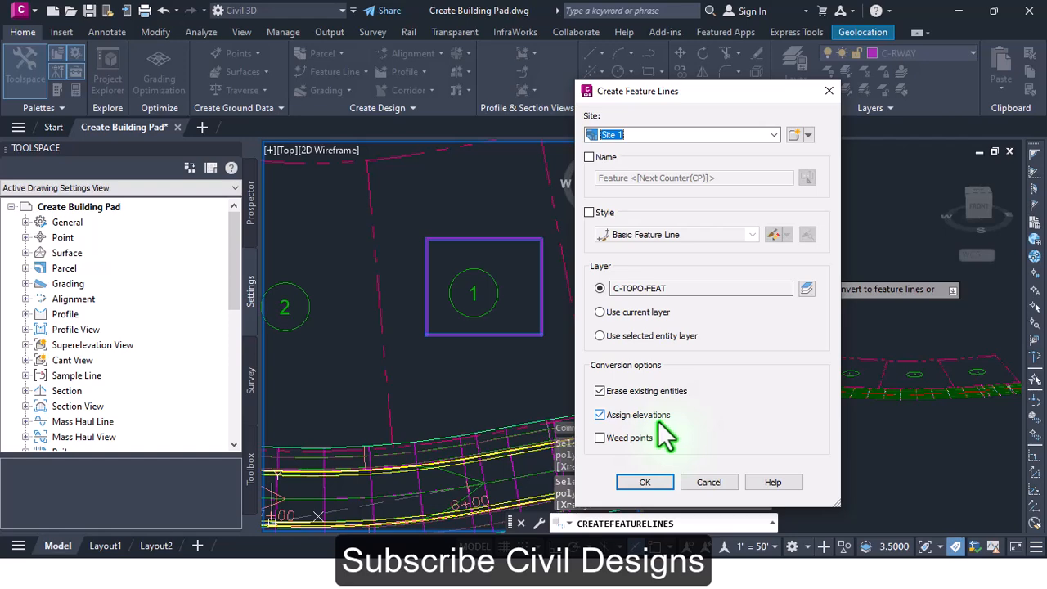
click(602, 416)
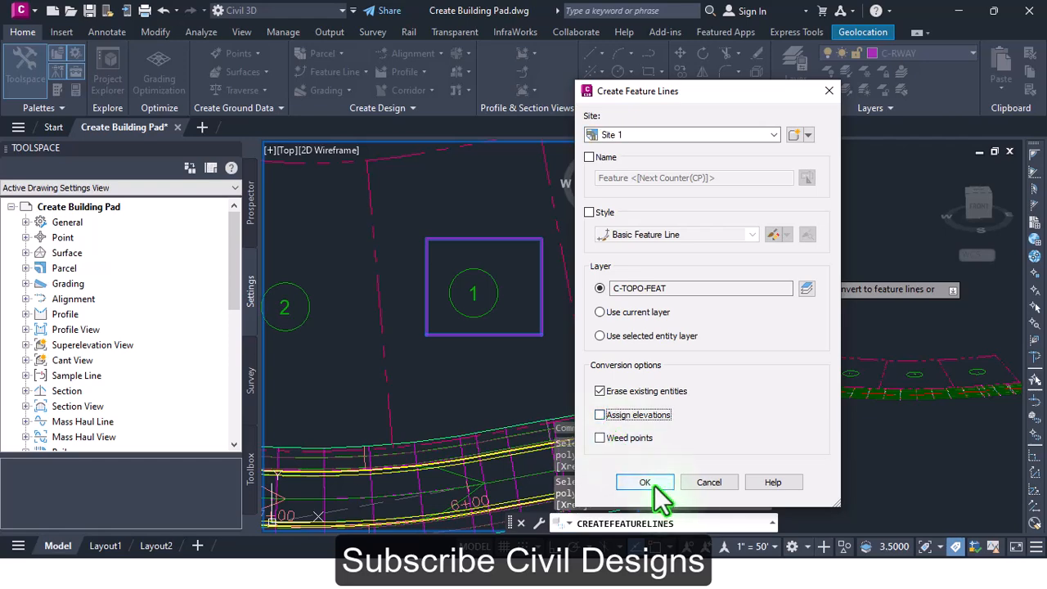
click(645, 483)
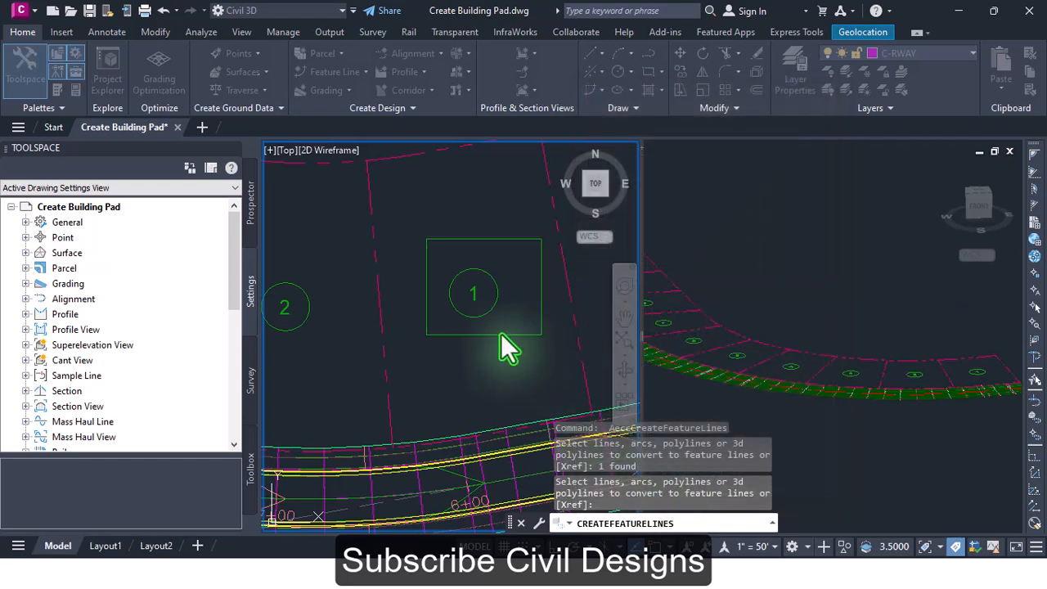
key(Escape)
key(Escape)
key(Escape)
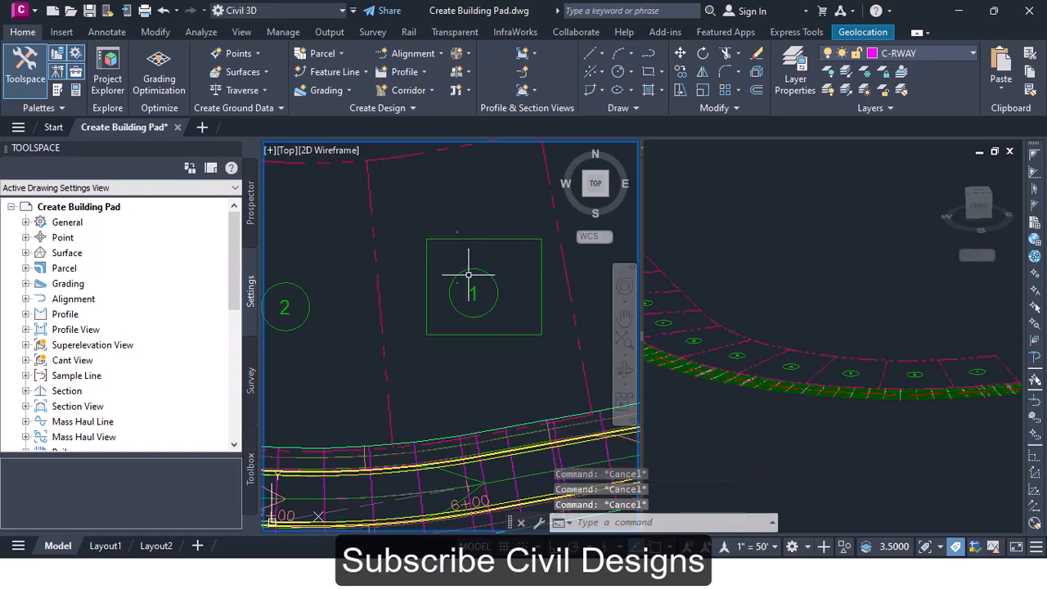
- Select the pad feature line in lot 1 and check the EG and Road surface elevation inside it
scroll(470, 266, down, 2)
scroll(479, 256, up, 3)
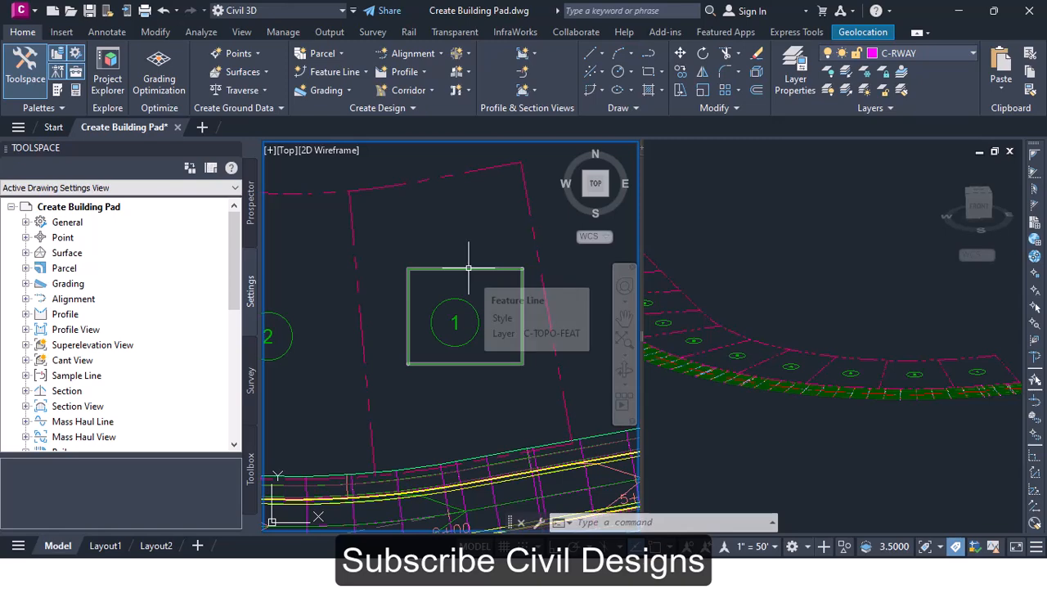
click(466, 268)
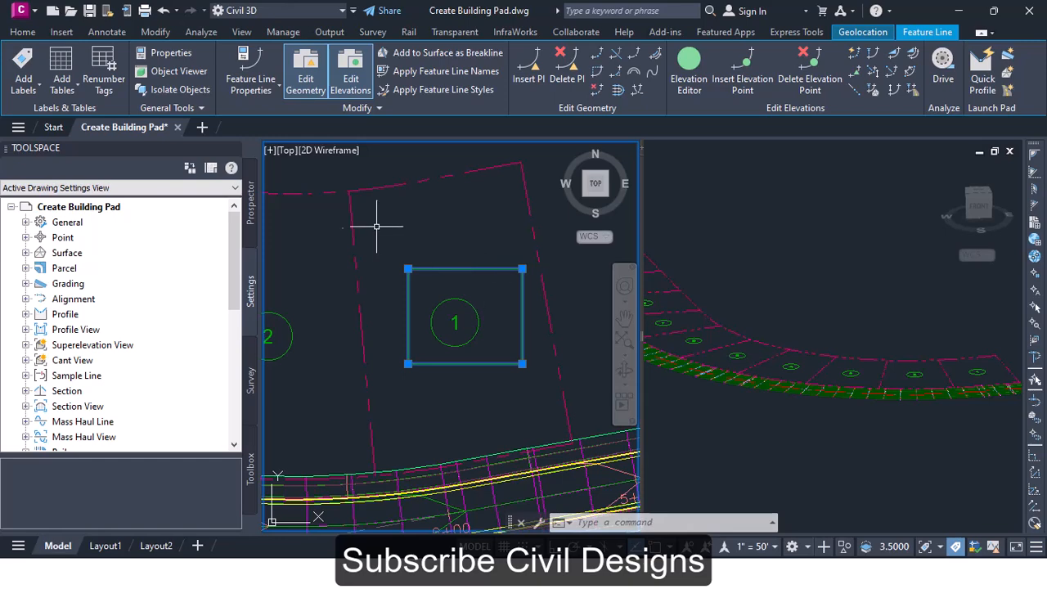
mouse_move(521, 295)
mouse_move(488, 321)
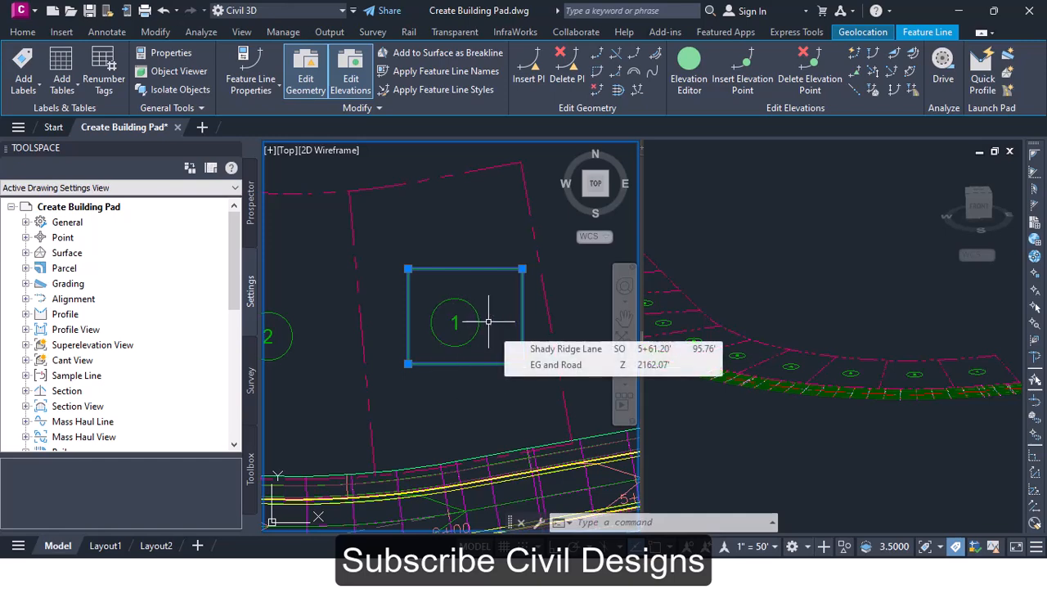
scroll(456, 264, down, 4)
scroll(456, 263, up, 4)
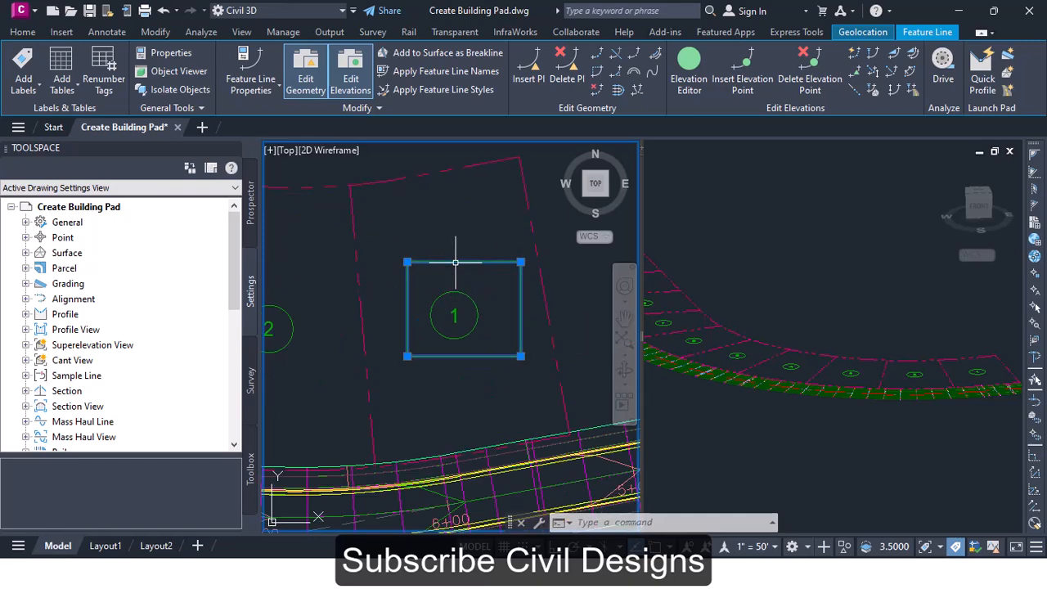
scroll(456, 246, down, 4)
scroll(454, 260, up, 2)
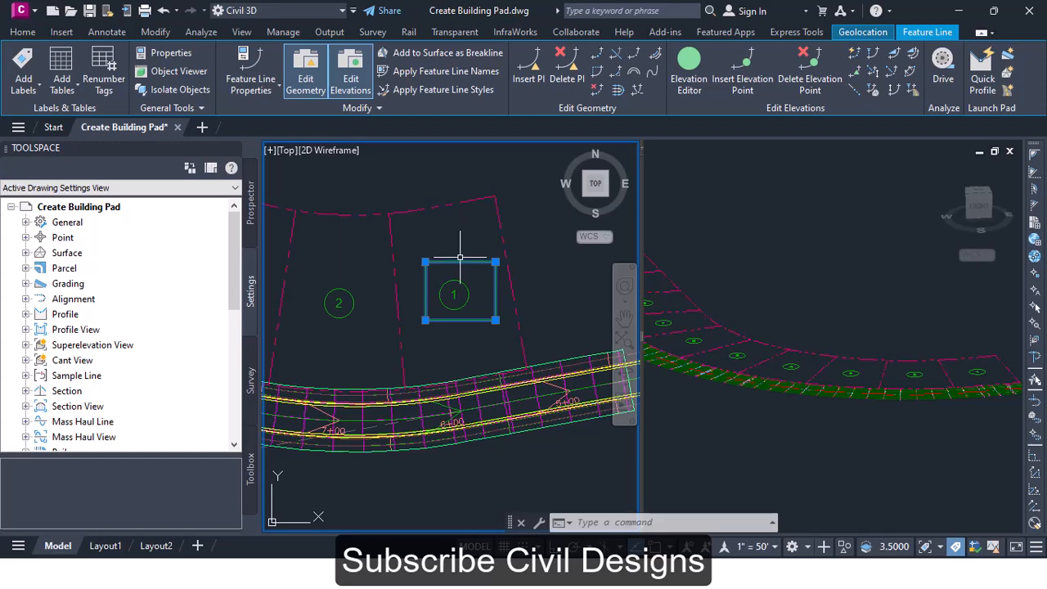